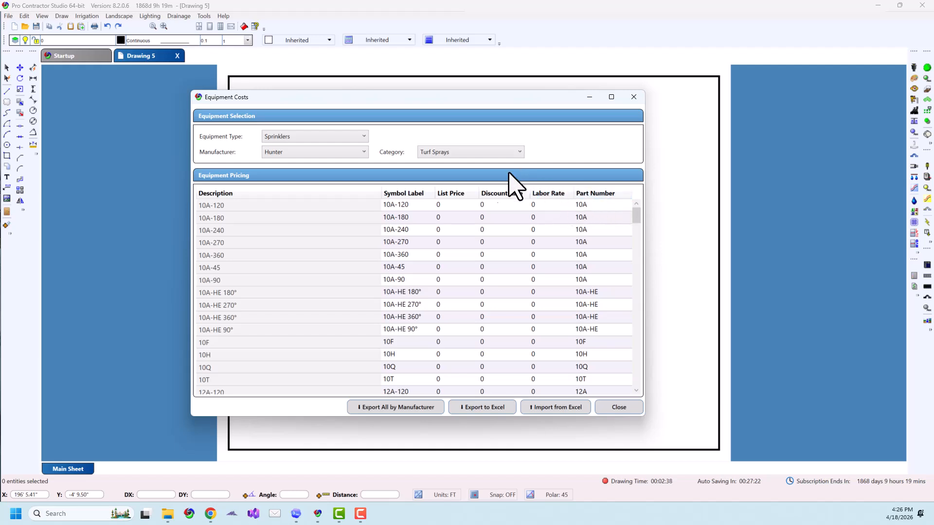
Step: View the equipment pricing for Backflow Assemblies, then return the equipment type to Sprinklers
left_click(354, 138)
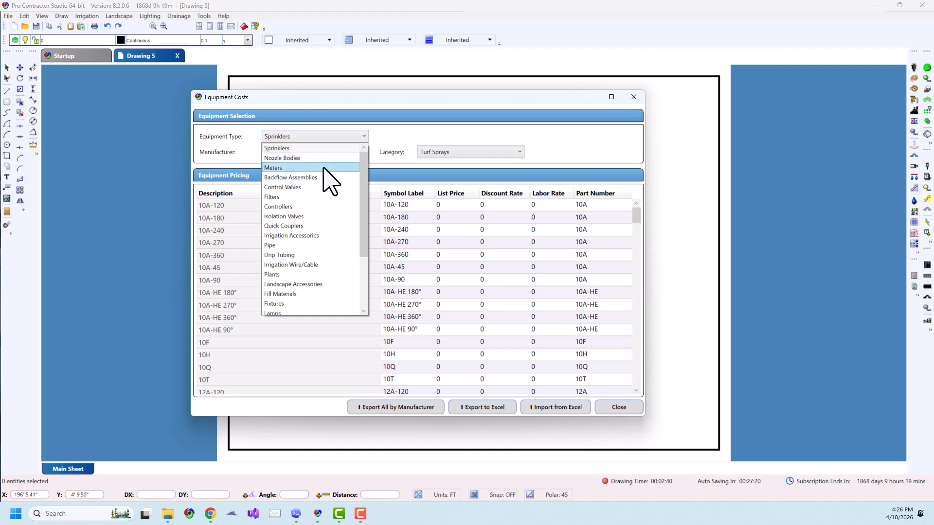
left_click(361, 179)
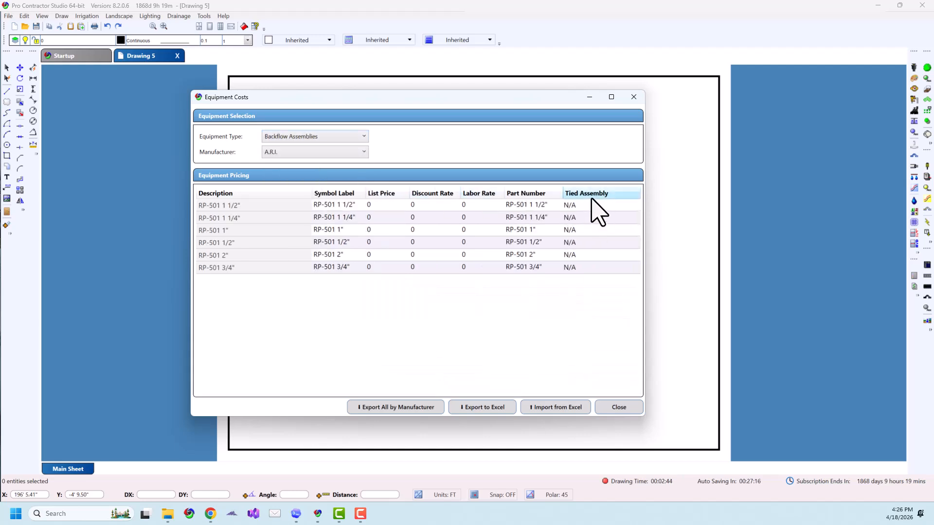
left_click(337, 140)
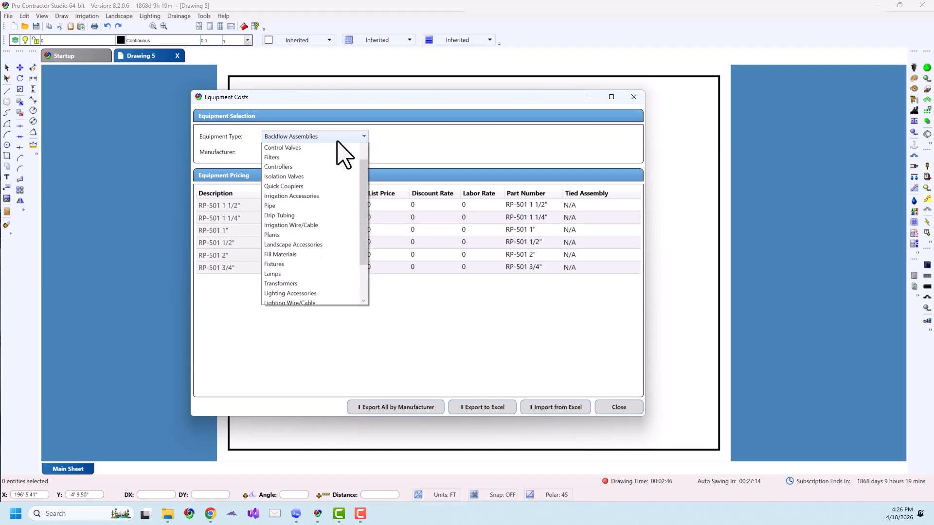
scroll(333, 158, "up", 1)
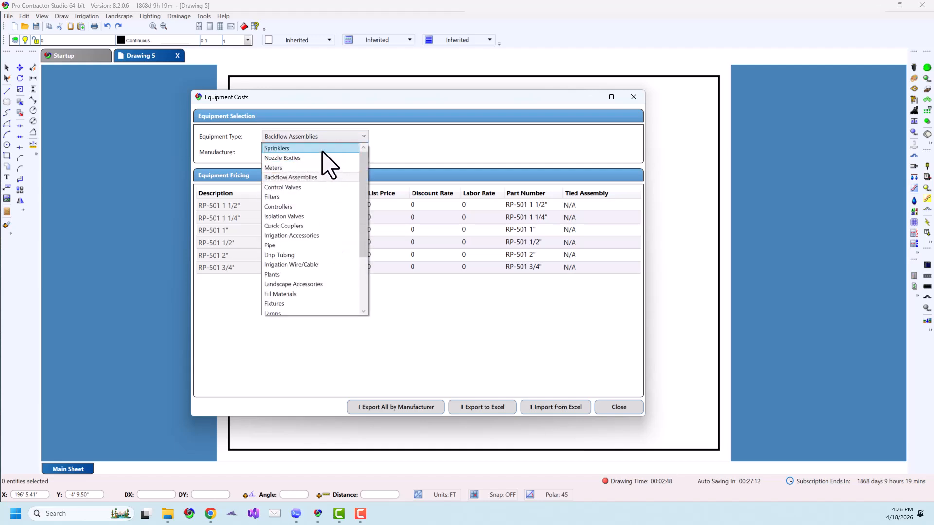
left_click(322, 150)
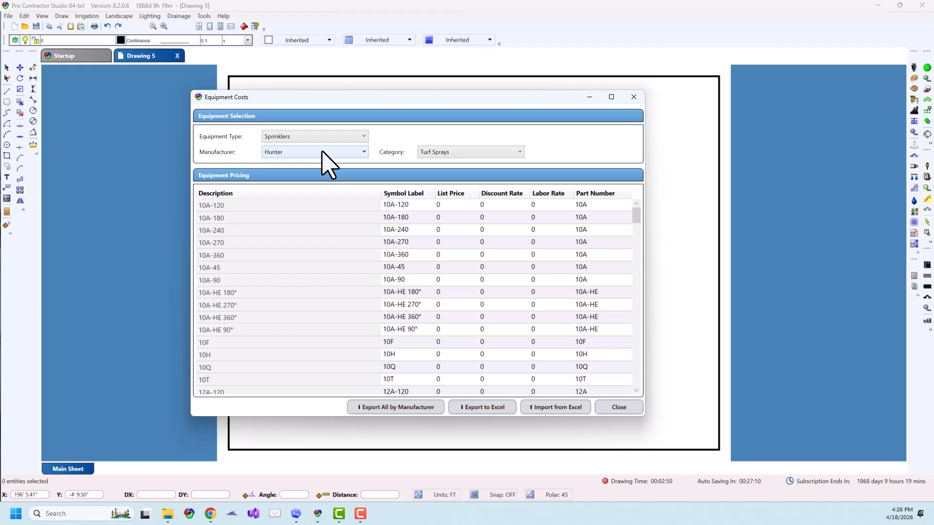
Step: Choose Sprinklers as the equipment type and Hunter as the manufacturer for the pricing list
left_click(317, 139)
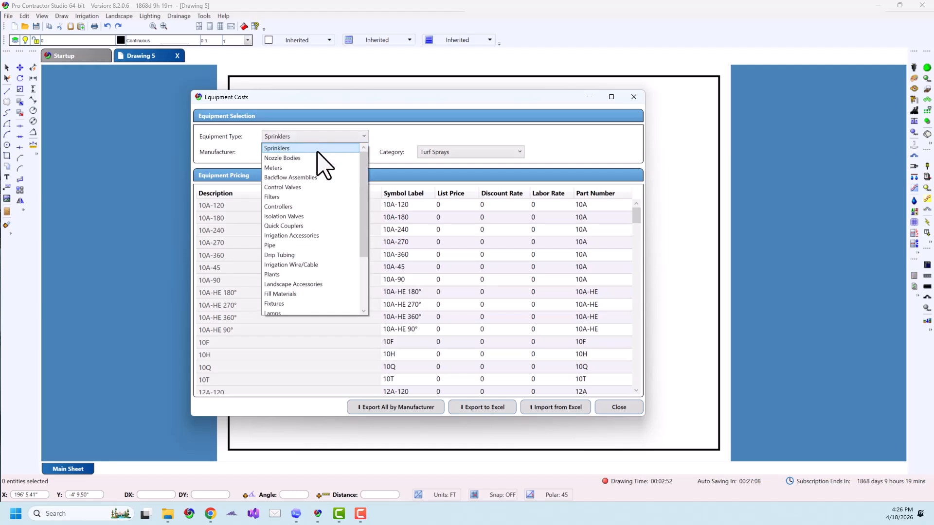
left_click(298, 148)
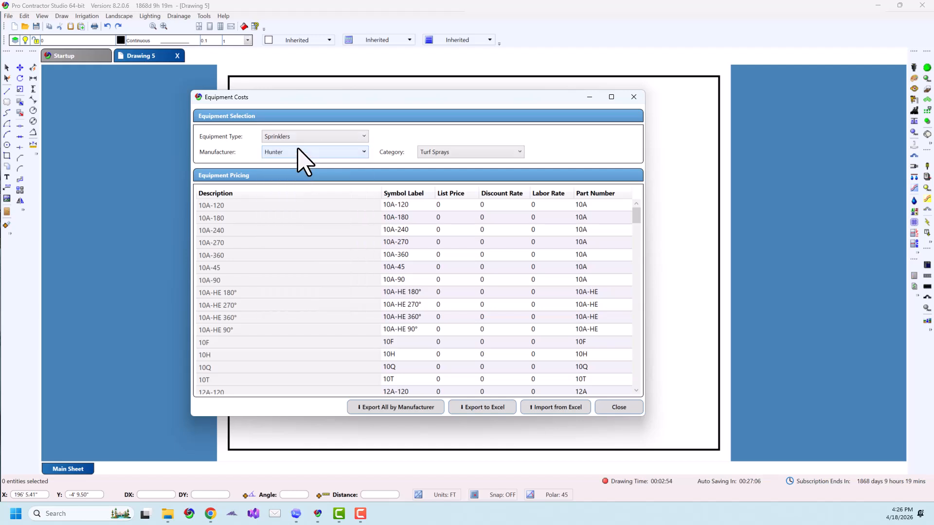
left_click(321, 151)
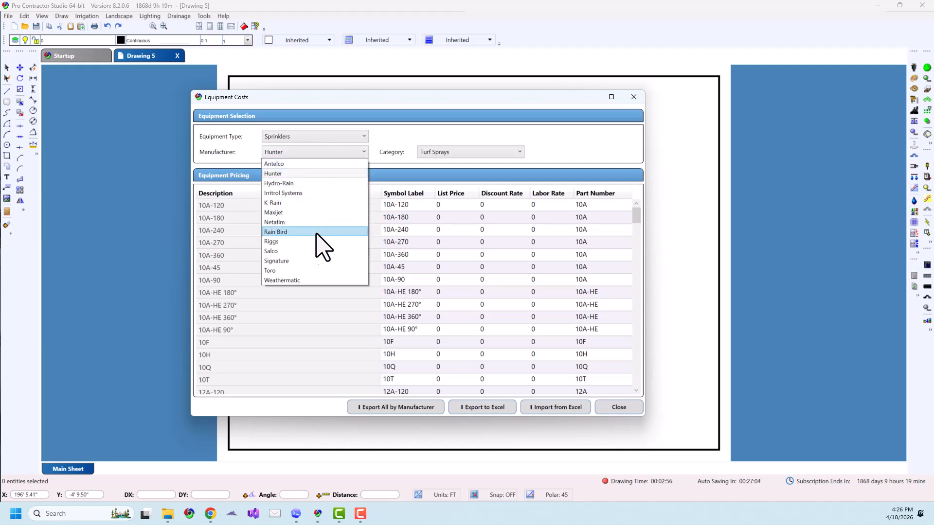
left_click(301, 173)
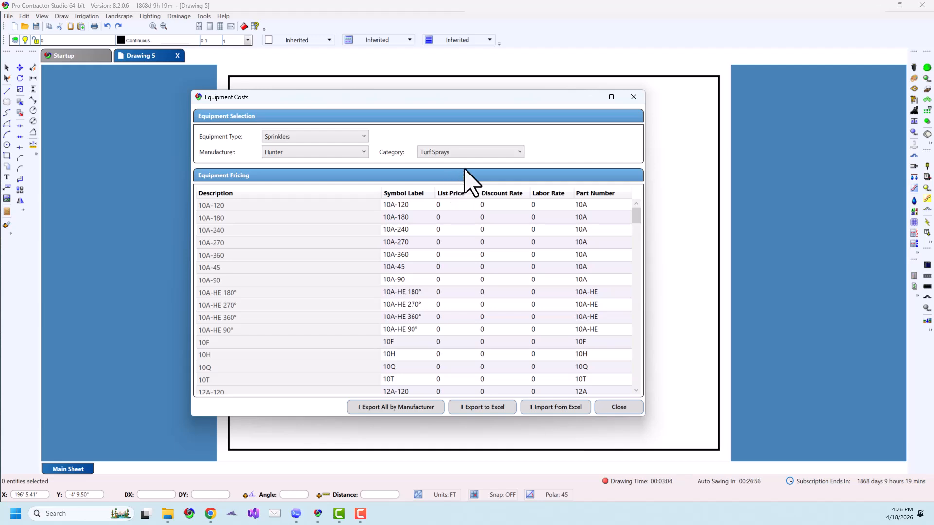
Step: Switch the sprinkler category to Shrub Sprays and back to Turf Sprays
left_click(467, 152)
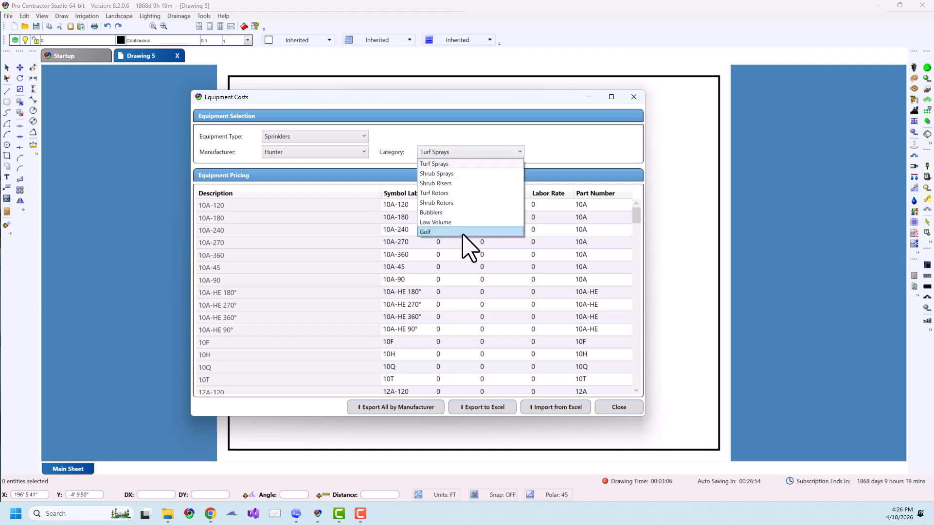
left_click(458, 174)
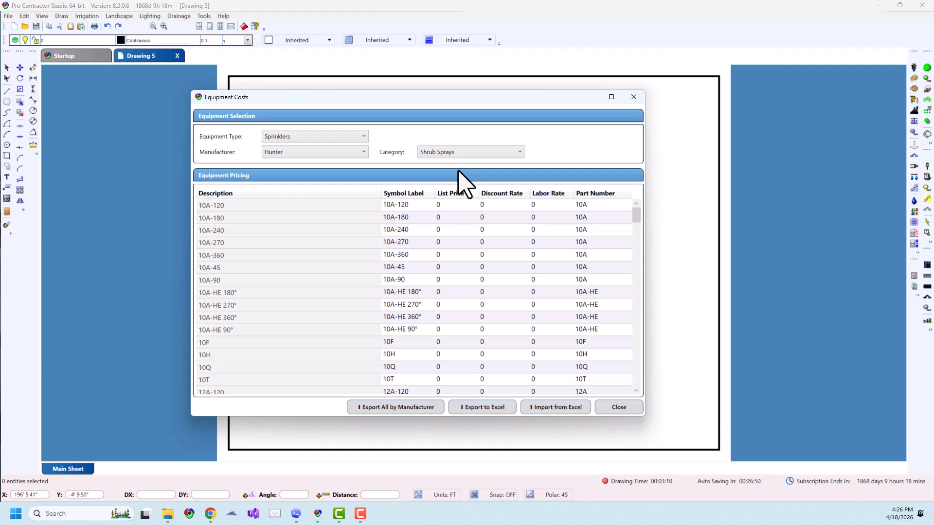
left_click(461, 153)
left_click(459, 162)
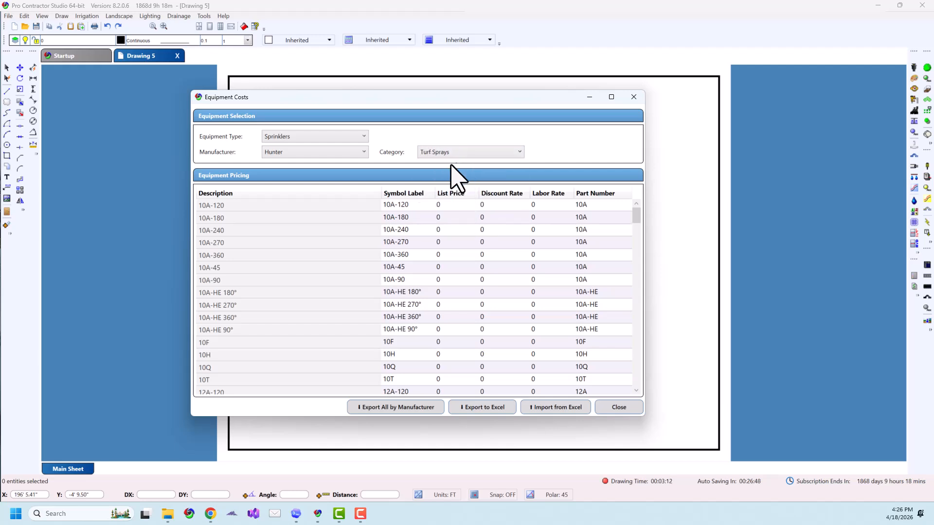
Step: Select the 10A-120 sprinkler and open its symbol label for editing
left_click(227, 208)
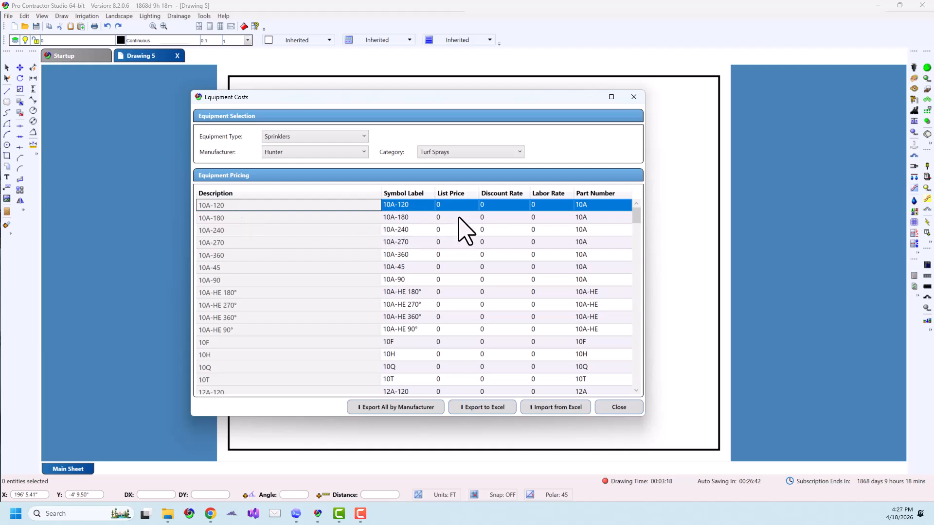
left_click(203, 16)
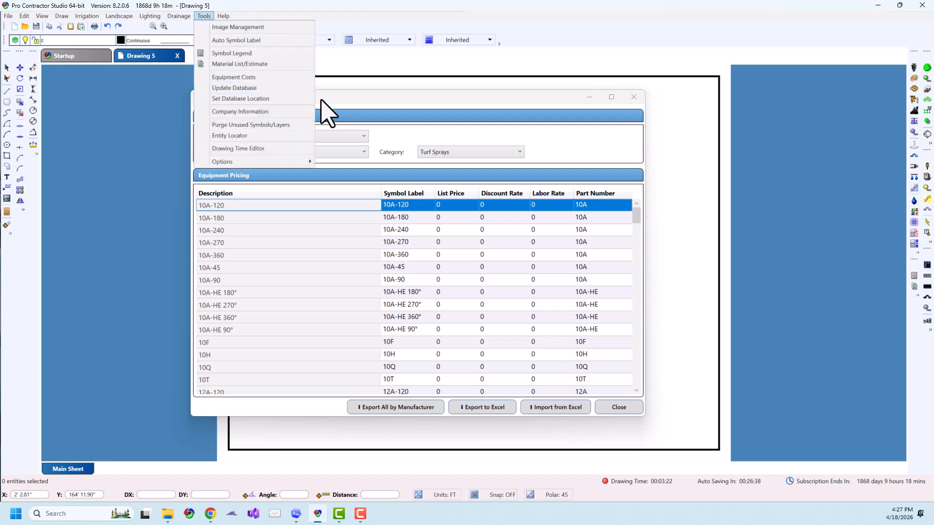
left_click(339, 115)
left_click(415, 204)
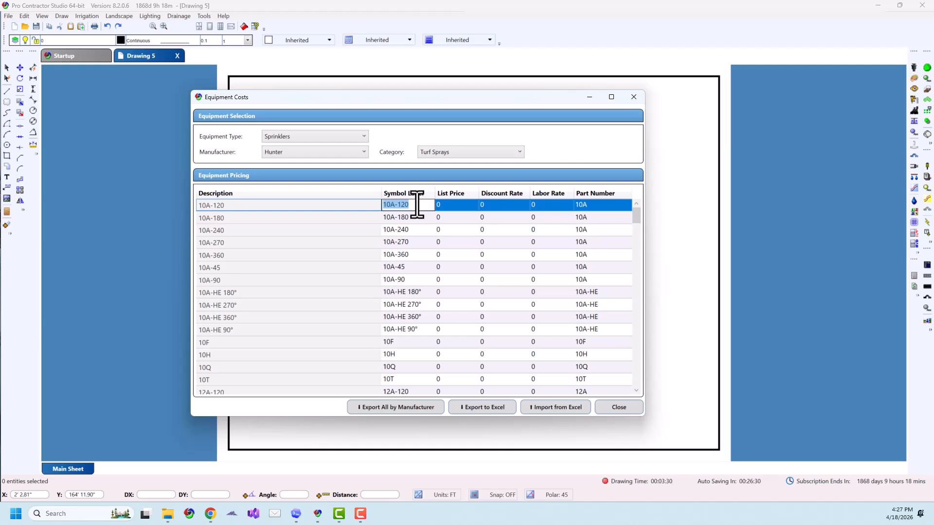
left_click(417, 205)
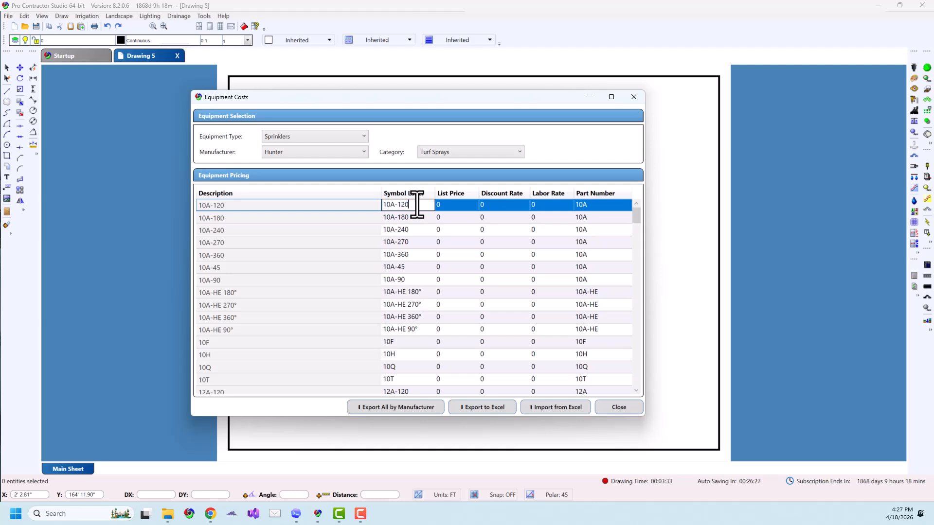
Step: Give the 10A-120 sprinkler a list price of 12.5, a discount rate of 5 and a labor rate of 5
left_click(451, 204)
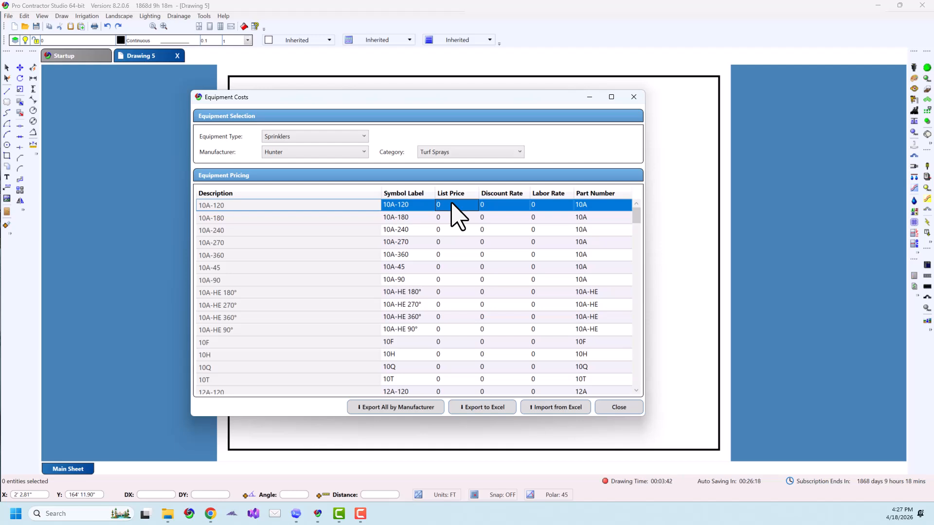
left_click(452, 205)
key("Tab")
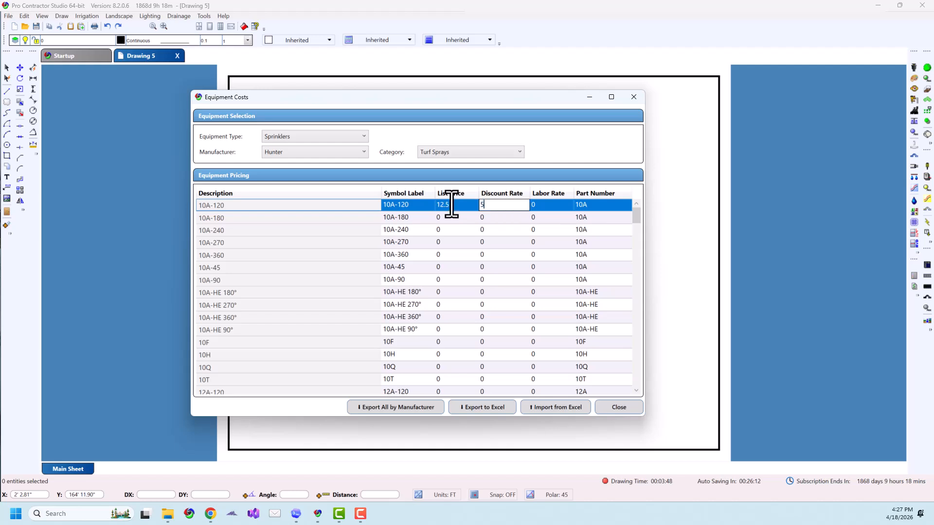
key("Tab")
left_click(544, 210)
type("5")
key("Return")
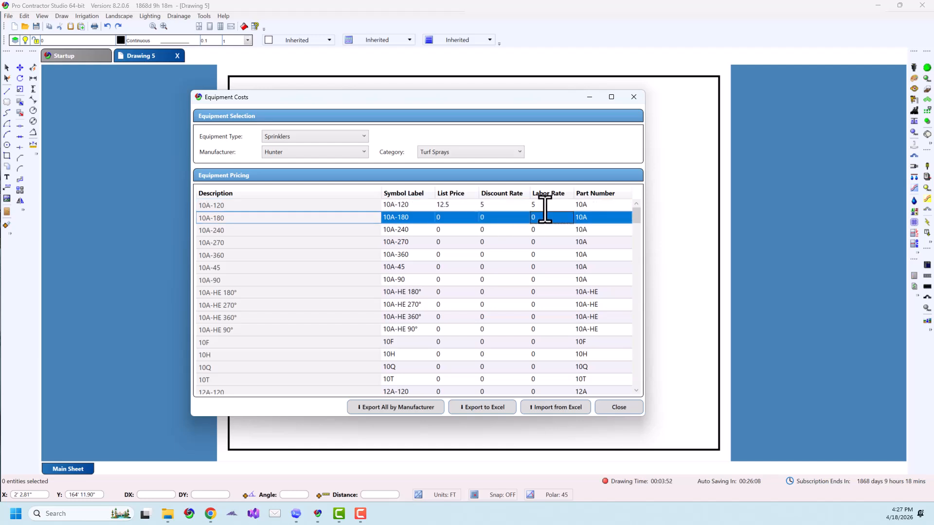
Step: Set the discount rate of the 10A-120 sprinkler to 40
left_click(497, 208)
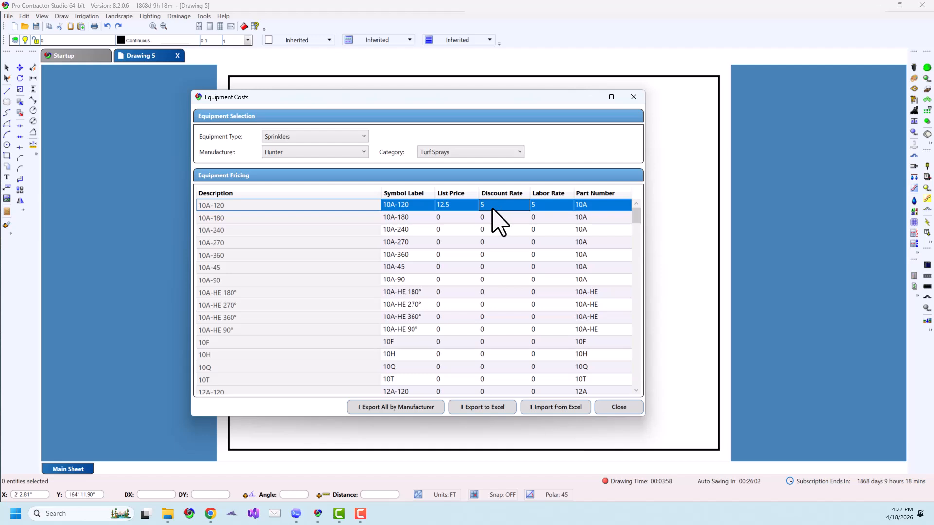
left_click(492, 208)
key("Return")
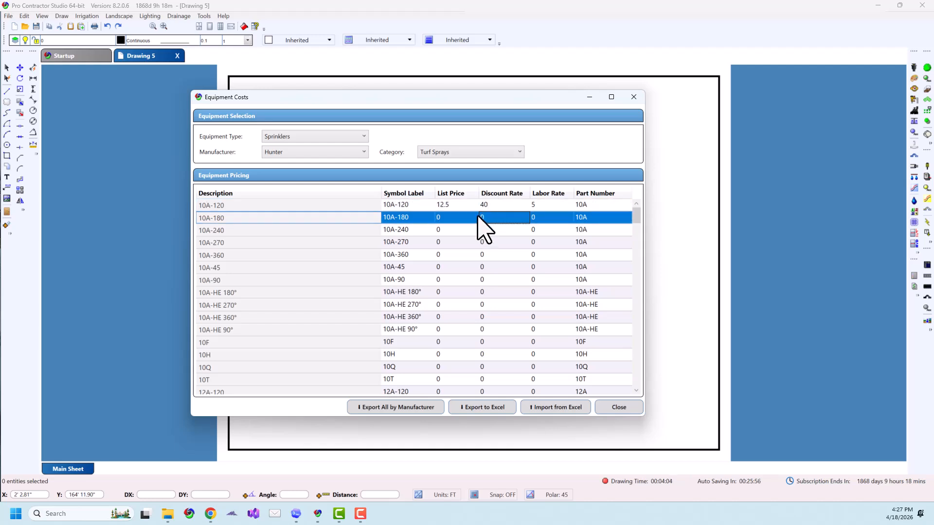
left_click(455, 232)
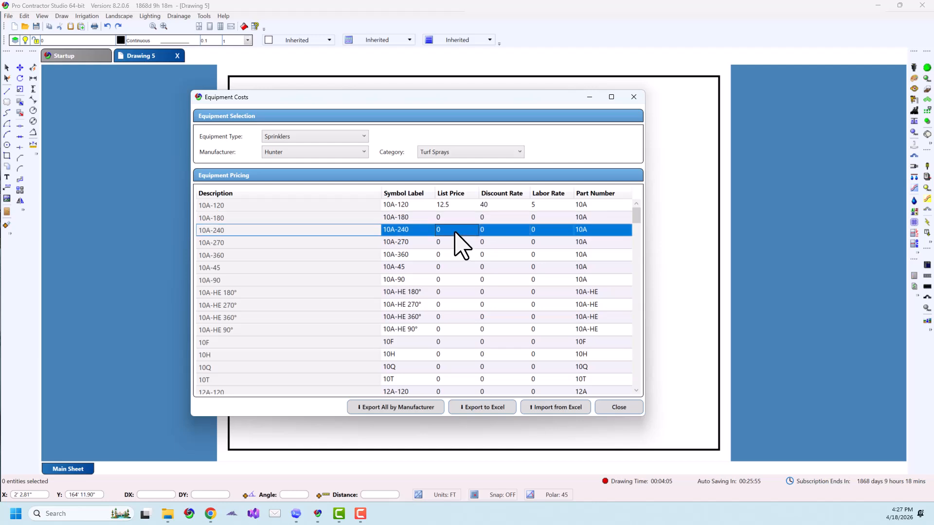
left_click(500, 243)
left_click(549, 256)
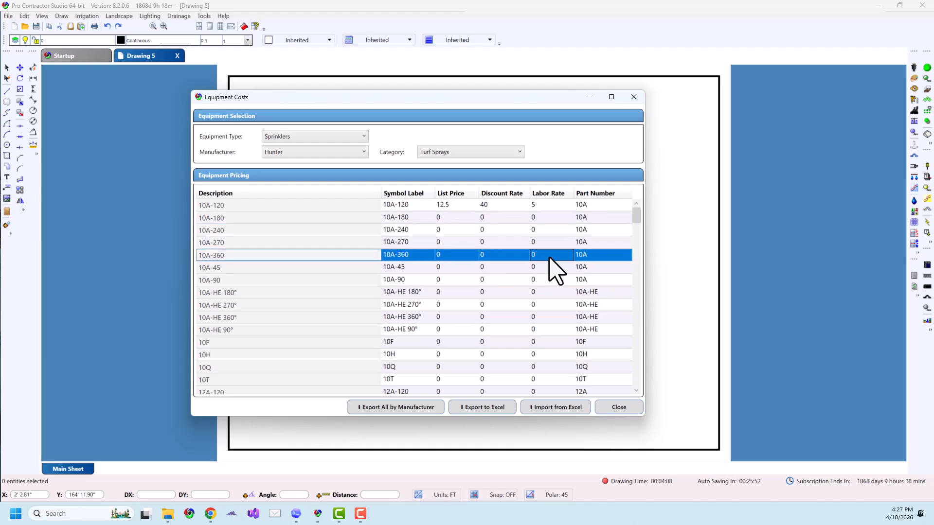
key("Tab")
left_click(549, 258)
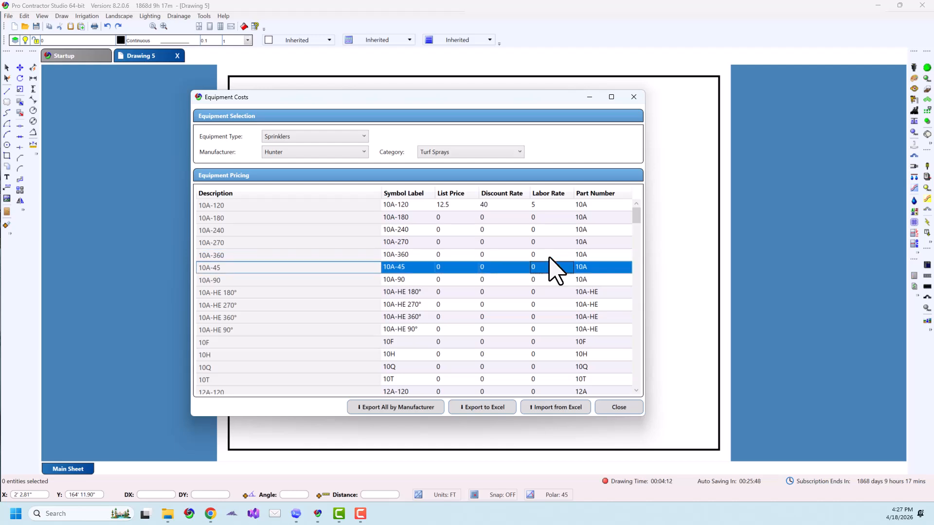
key("shift+Tab")
key("shift+Tab")
key("Down")
key("Down")
key("Down")
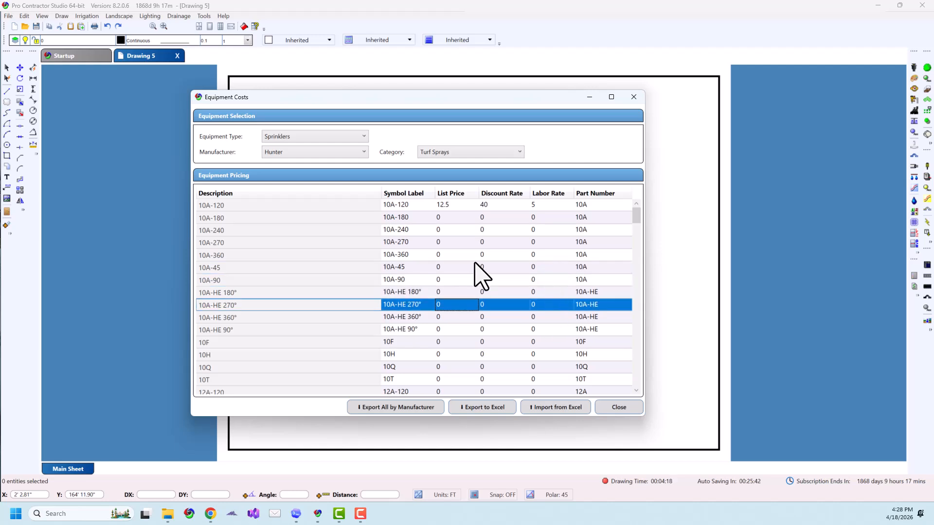
Step: Set the list price to 12.5 for all rows from 10A-180 through 10A-HE 180° at once
left_click(453, 219)
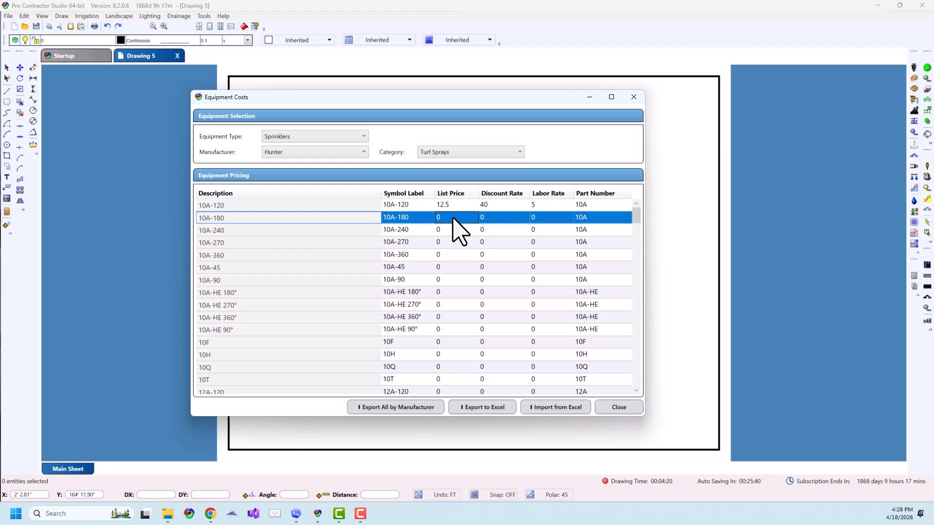
left_click(450, 293, "shift")
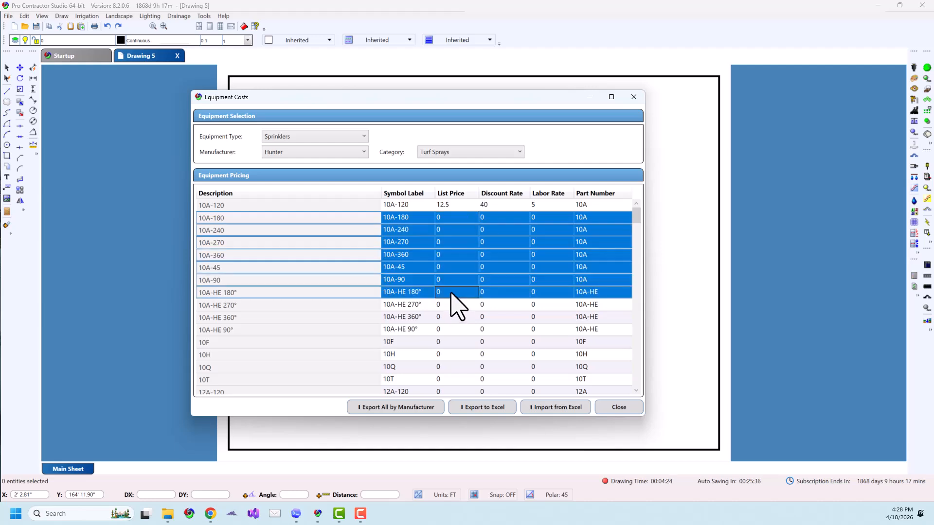
type("12.5")
key("Return")
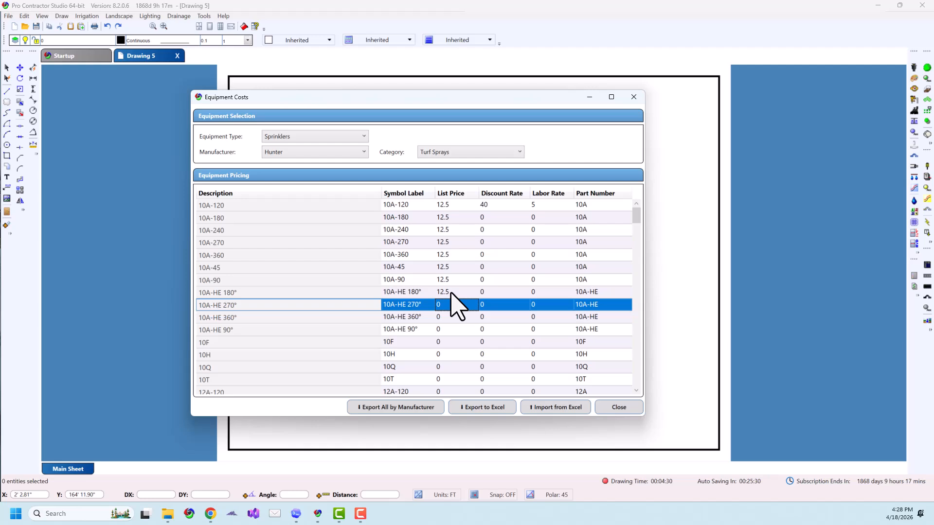
Step: Set the discount rate to 15 for the rows 10A-HE 270°, 10A-HE 90°, 10H, 10T, 12A-270 and 12A-45 together
scroll(457, 306, "down", 2)
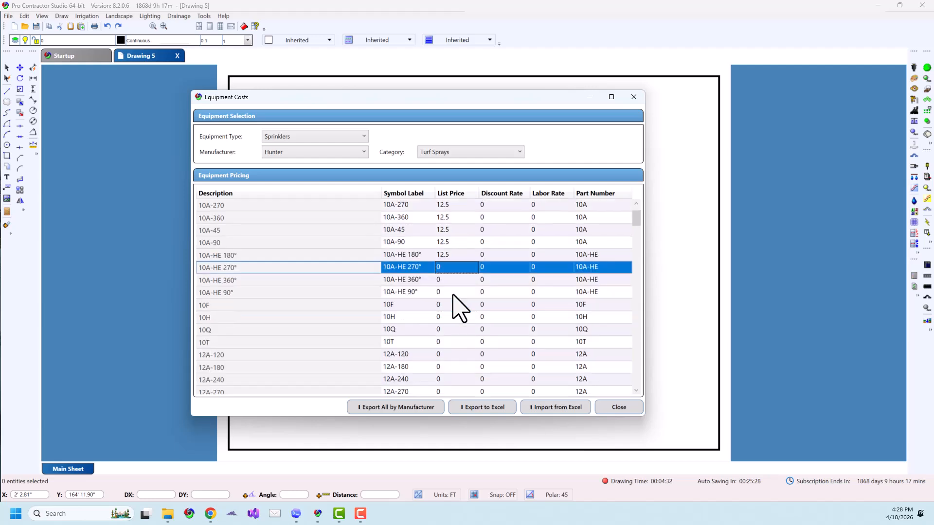
left_click(498, 233)
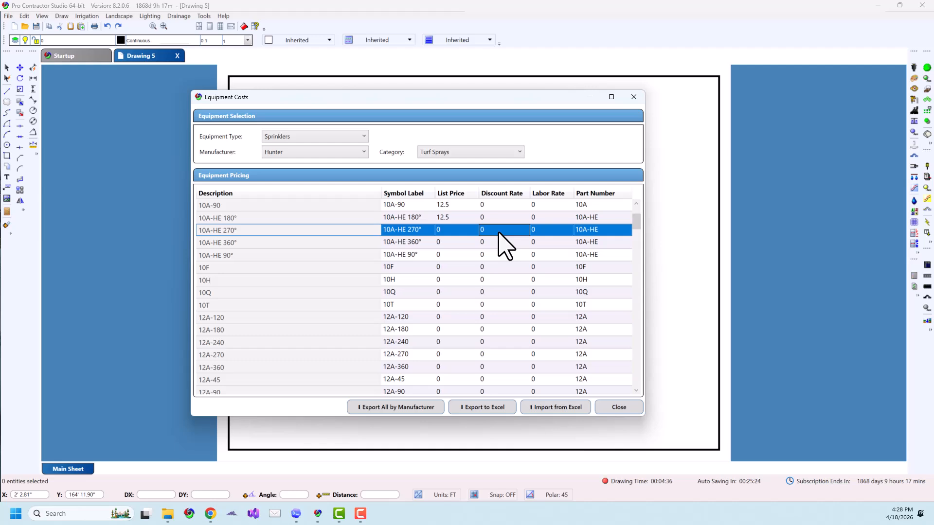
left_click(493, 256, "ctrl")
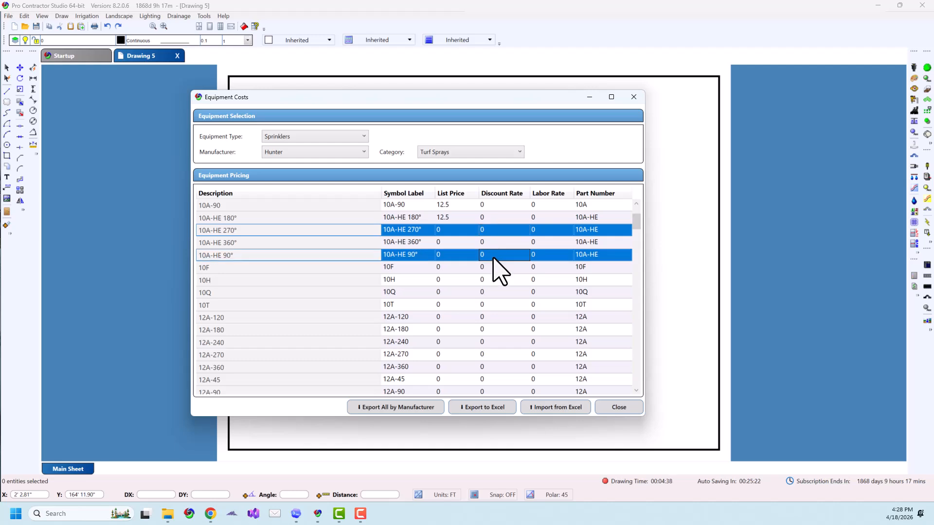
left_click(497, 280, "ctrl")
left_click(500, 305, "ctrl")
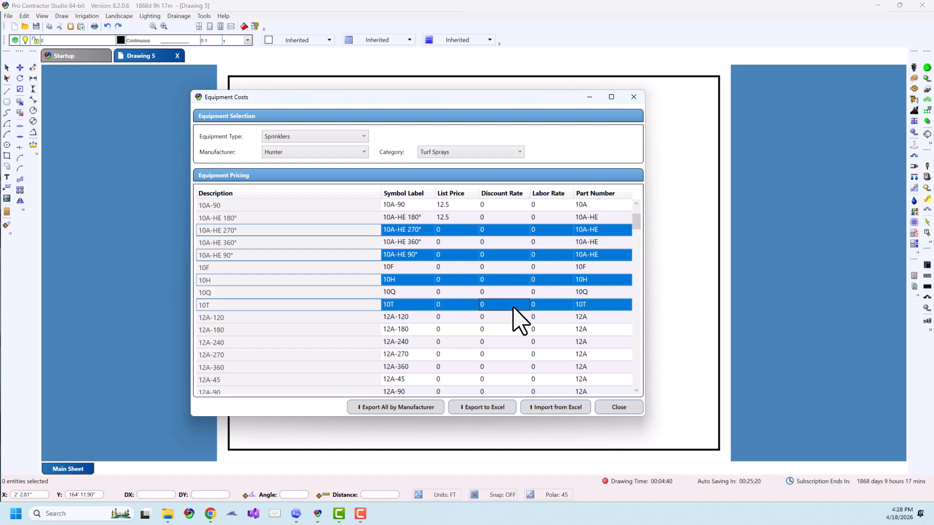
left_click(499, 355, "ctrl")
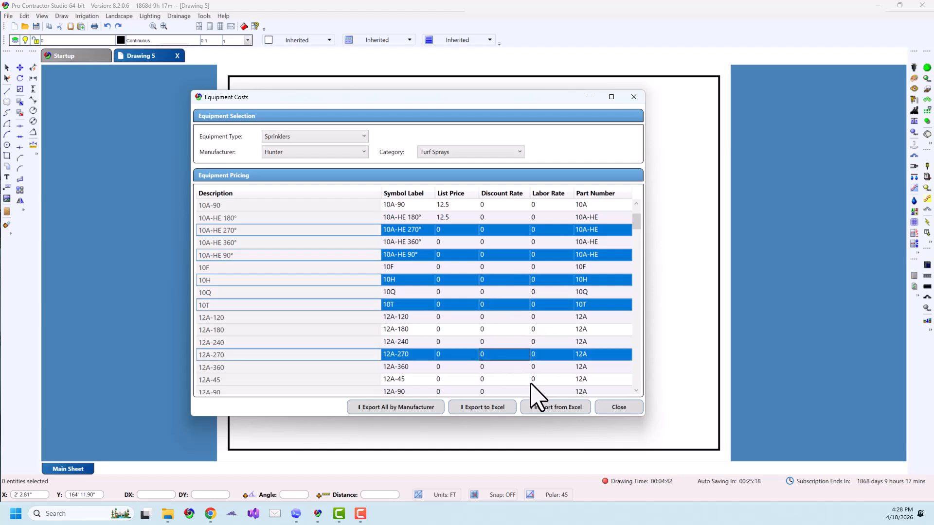
left_click(503, 381, "ctrl")
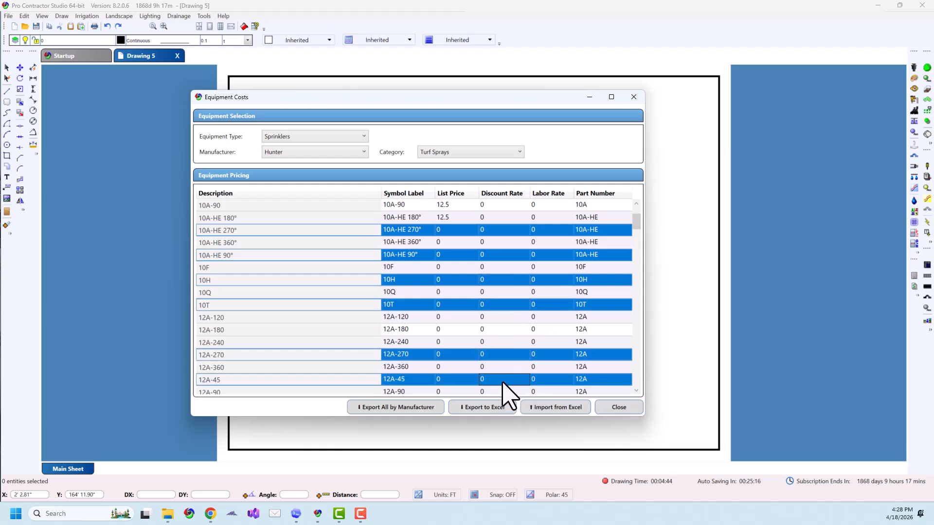
type("15")
key("Return")
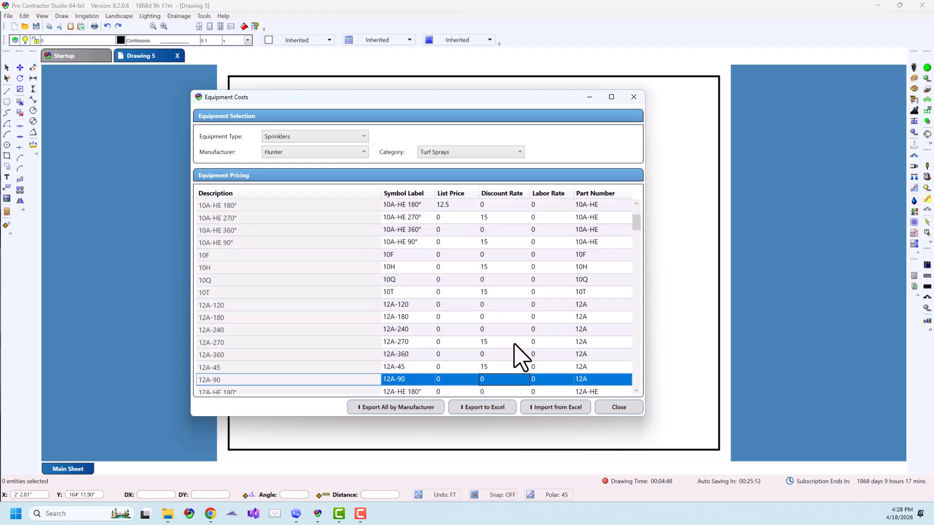
Step: Export the Hunter turf spray pricing to an Excel file named Hunter - Turf Sprays Pricing and open the exported file
scroll(514, 344, "up", 3)
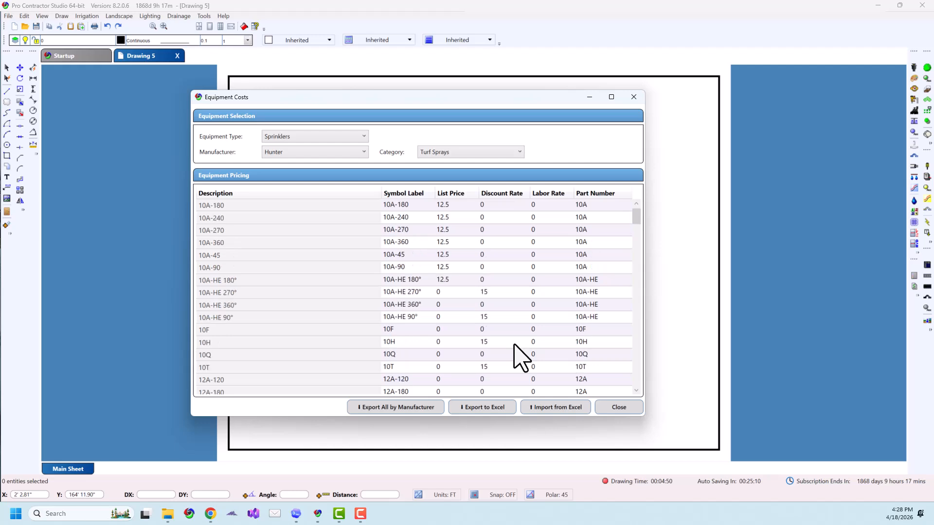
left_click(485, 407)
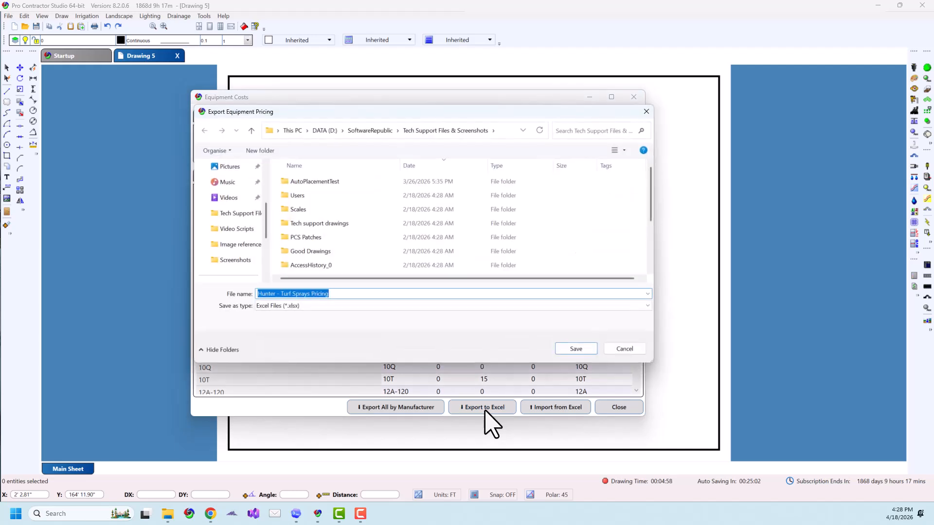
scroll(438, 239, "down", 3)
scroll(408, 243, "up", 3)
left_click(575, 351)
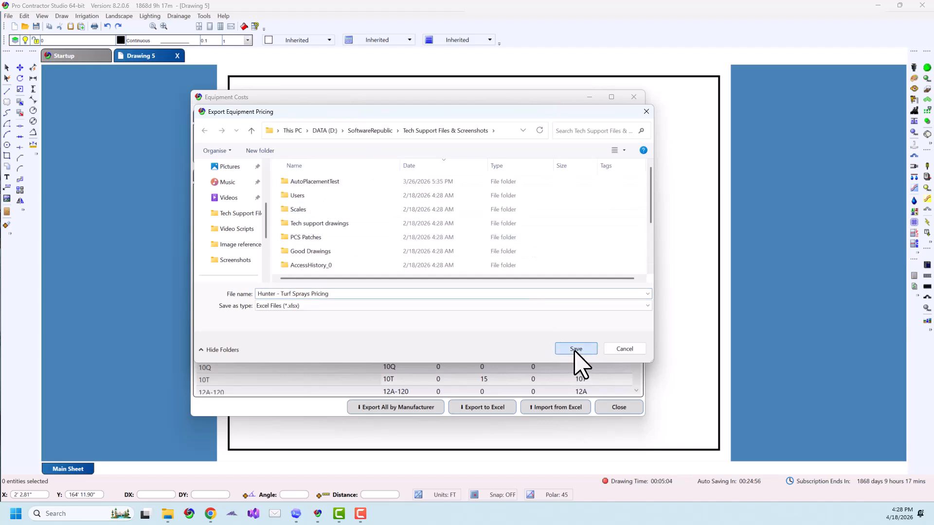
left_click(497, 295)
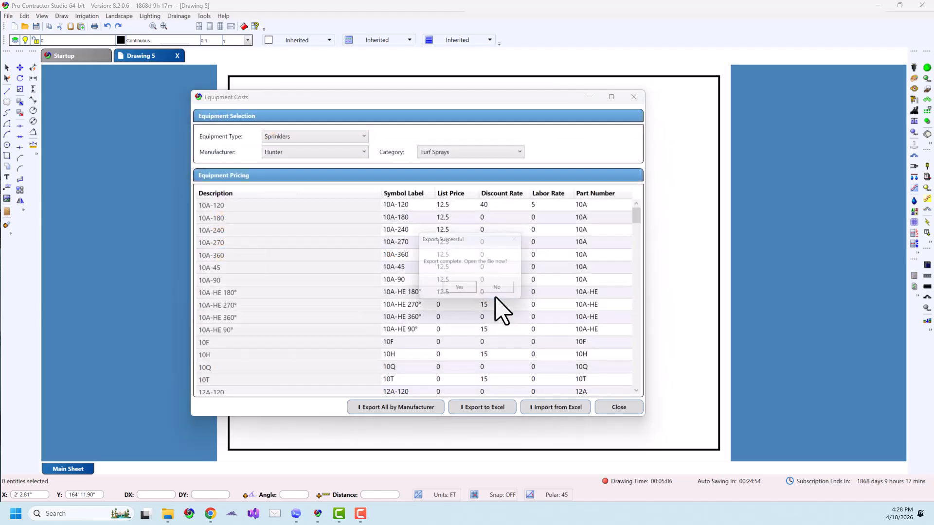
left_click(457, 290)
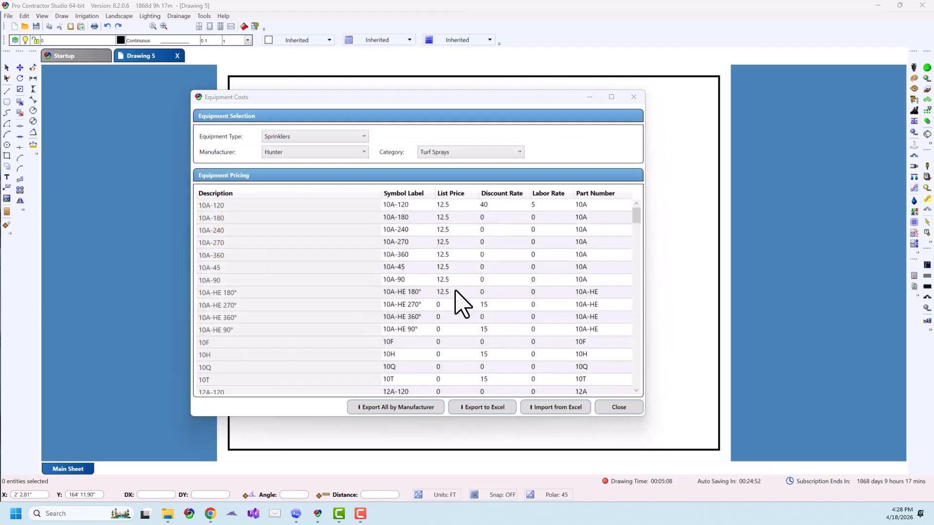
left_click(588, 99)
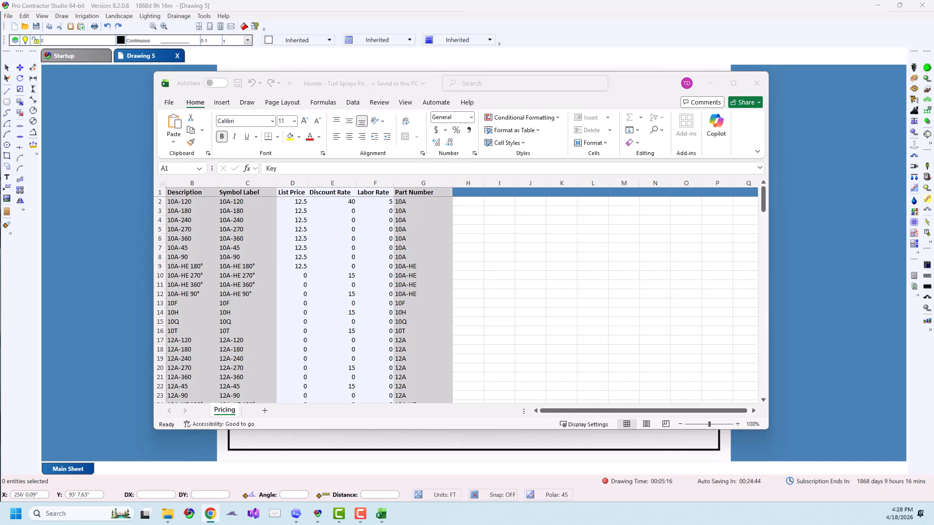
Step: Paste the copied prices into the List Price column starting at cell D2, matching the destination formatting
left_click(297, 202)
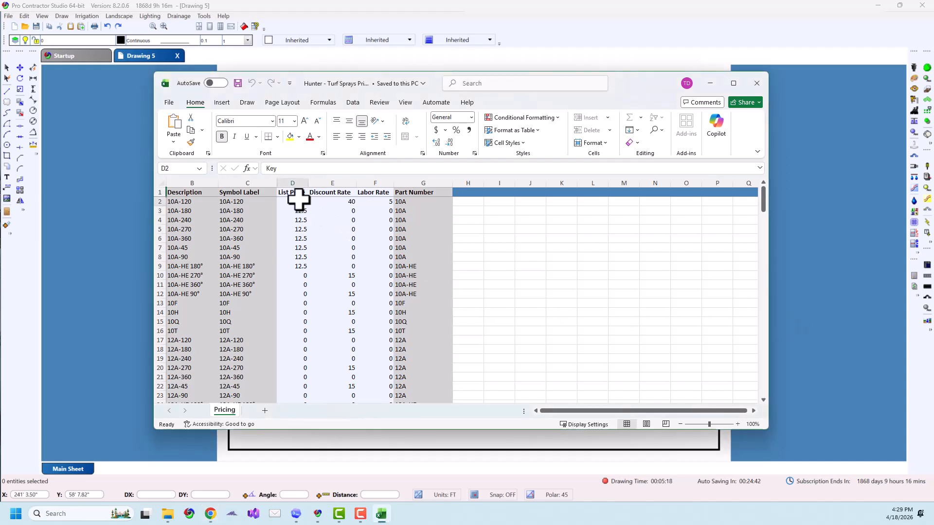
key("ctrl+v")
left_click(325, 397)
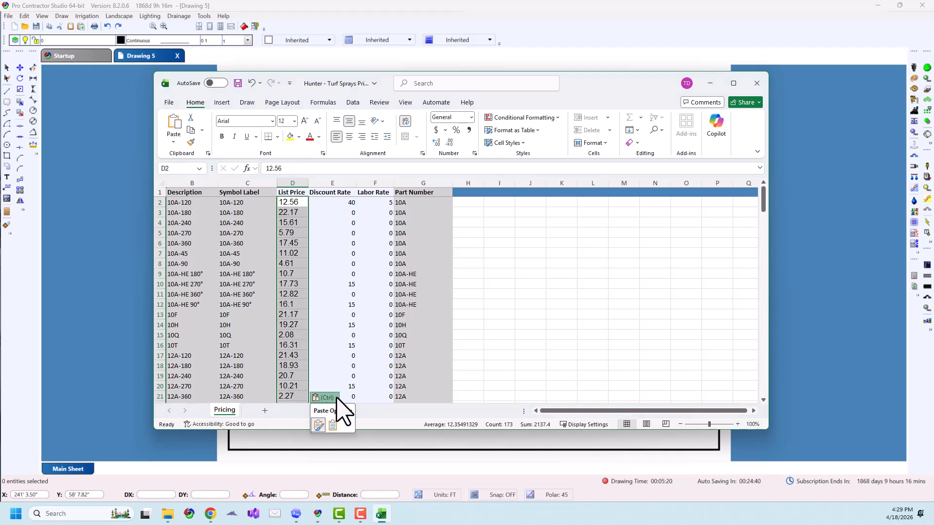
left_click(334, 426)
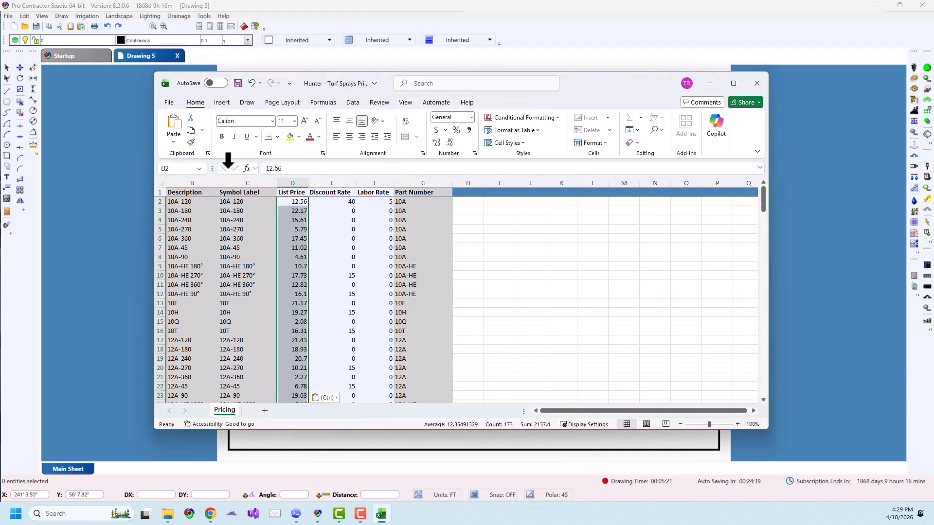
Step: Save the Hunter - Turf Sprays Pricing workbook and close it
left_click(169, 102)
left_click(180, 231)
left_click(756, 83)
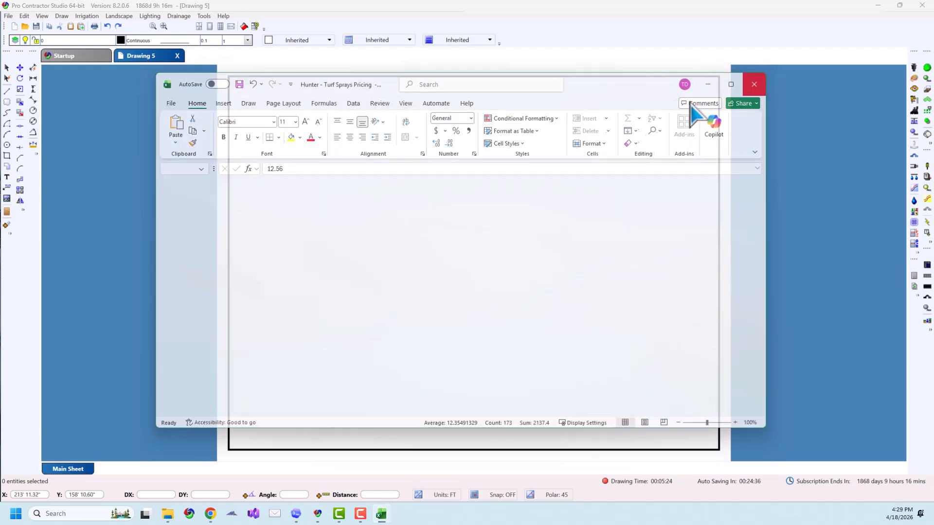
Step: Reopen Equipment Costs and import the records from the Hunter - Turf Sprays Pricing spreadsheet
left_click(204, 16)
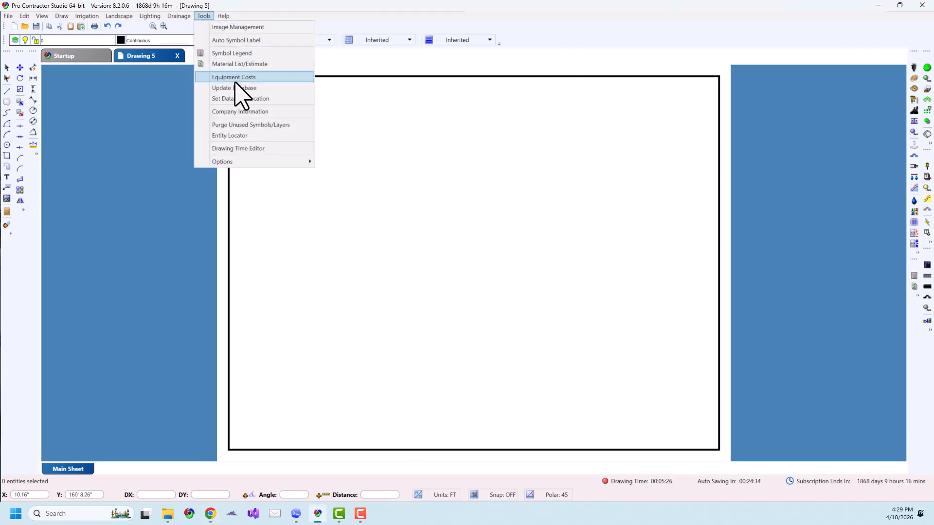
left_click(236, 76)
left_click(536, 408)
left_click(384, 293)
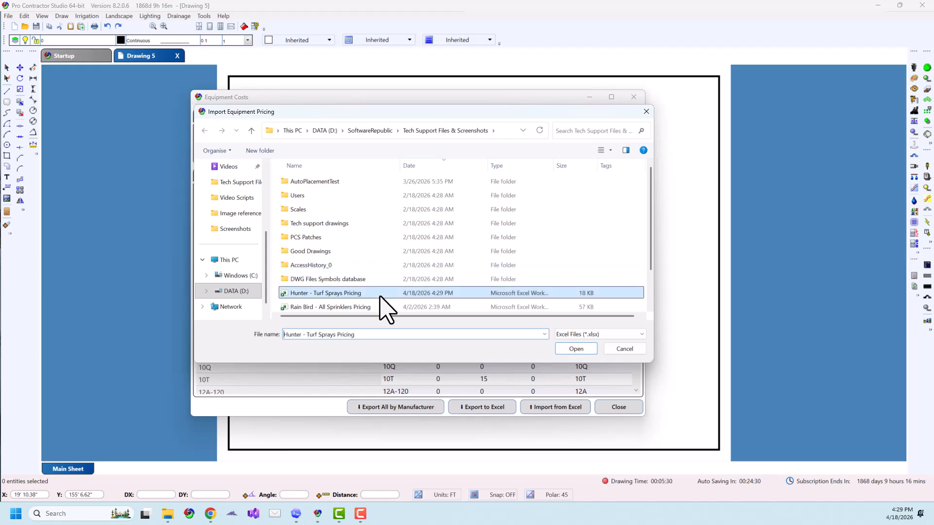
left_click(575, 349)
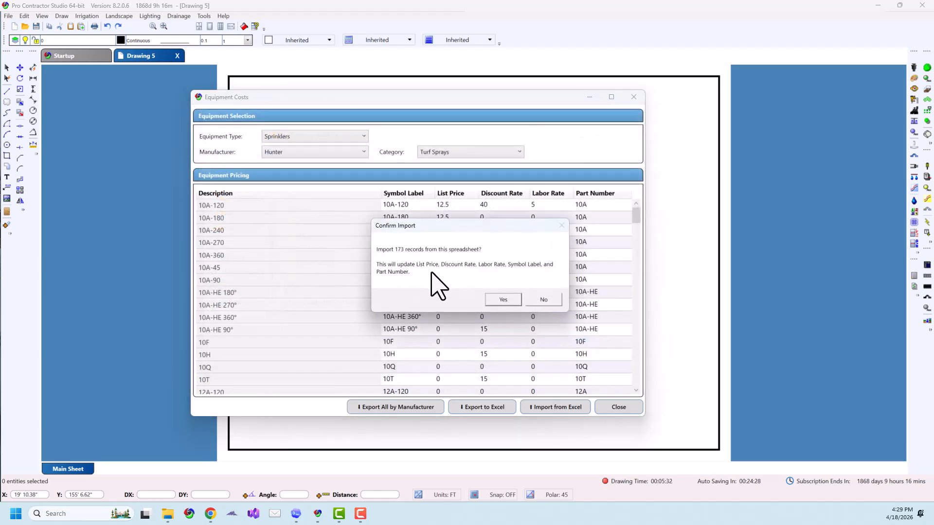
left_click(503, 300)
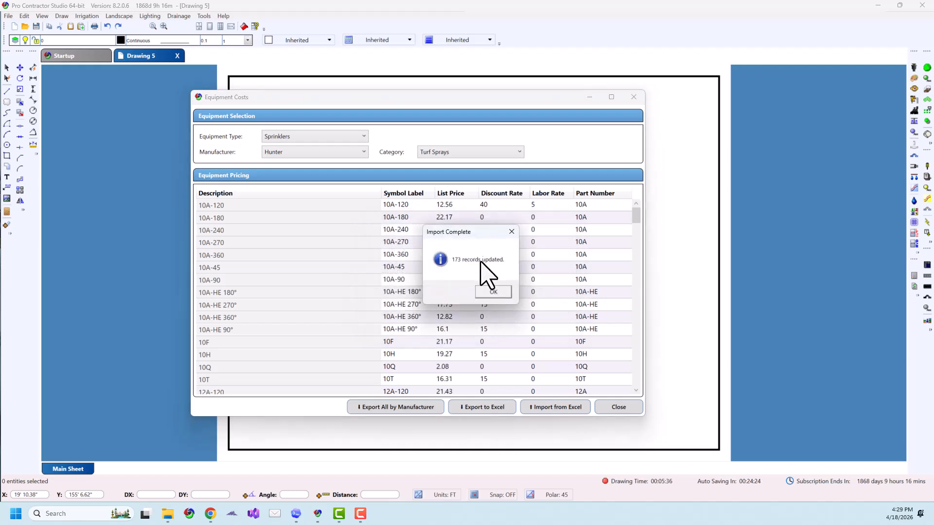
left_click(492, 292)
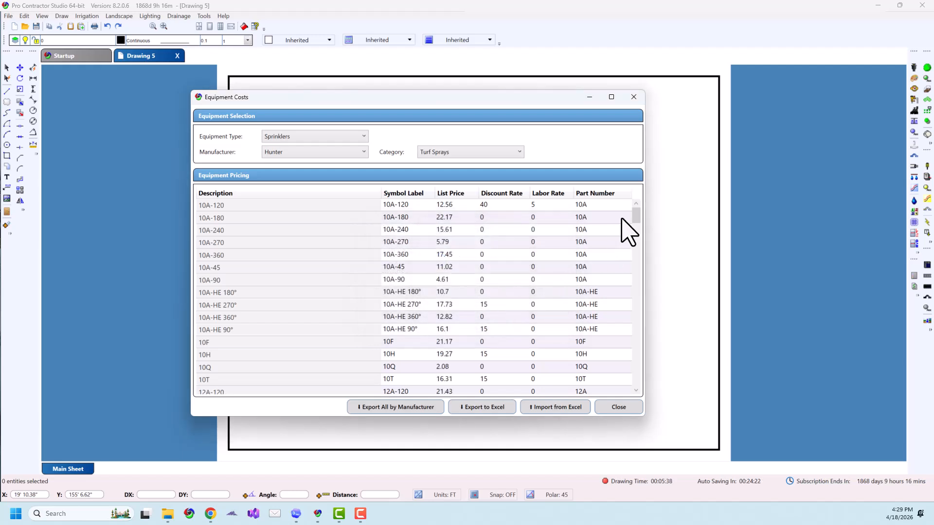
mouse_move(636, 213)
left_mouse_down()
mouse_move(637, 238)
mouse_move(637, 216)
left_mouse_up()
Step: Show the Backflow Assemblies pricing and look through the tied assembly choices for the RP-501 1 1/2" row
left_click(324, 137)
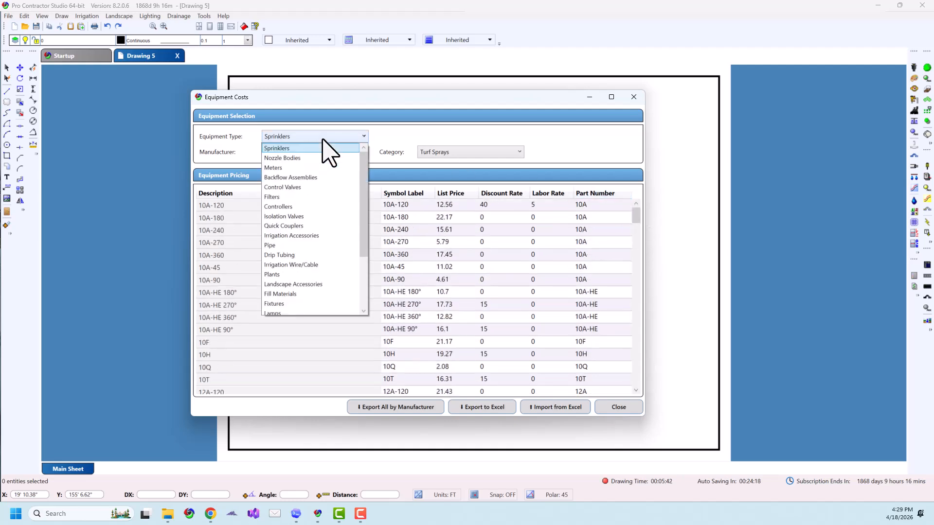
left_click(323, 178)
left_click(602, 206)
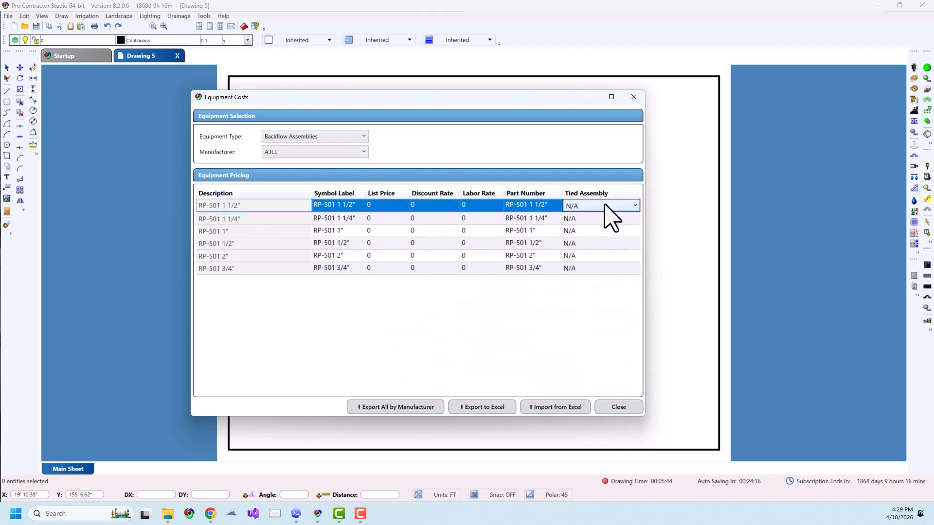
left_click(634, 206)
mouse_move(638, 225)
left_mouse_down()
mouse_move(642, 292)
mouse_move(642, 233)
left_mouse_up()
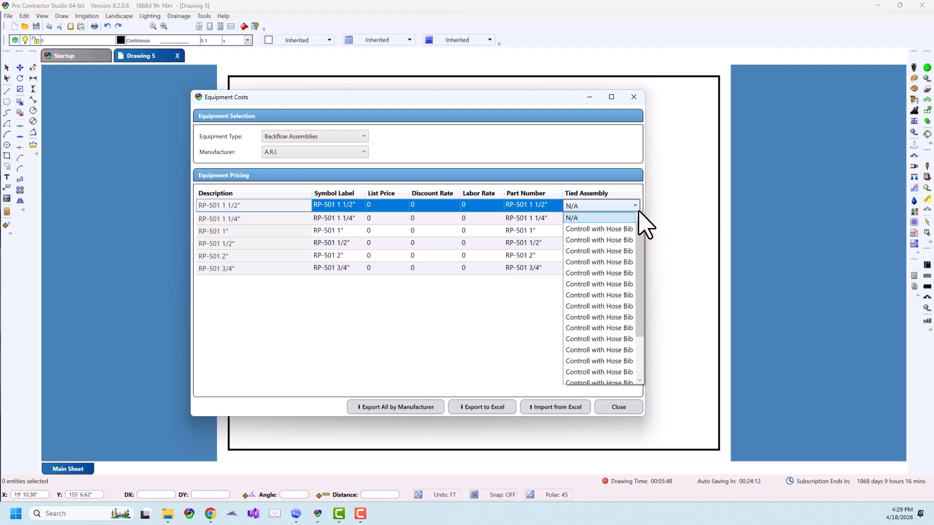
left_click(637, 206)
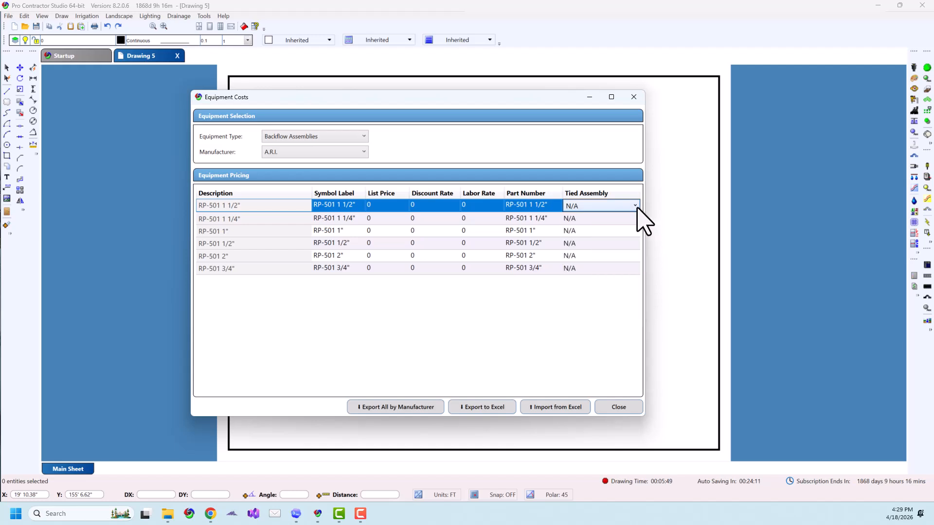
Step: Return the equipment type to Sprinklers, and display the Hunter Nozzle Bodies pricing to view its tied assembly values
left_click(347, 137)
scroll(342, 151, "up", 1)
left_click(348, 149)
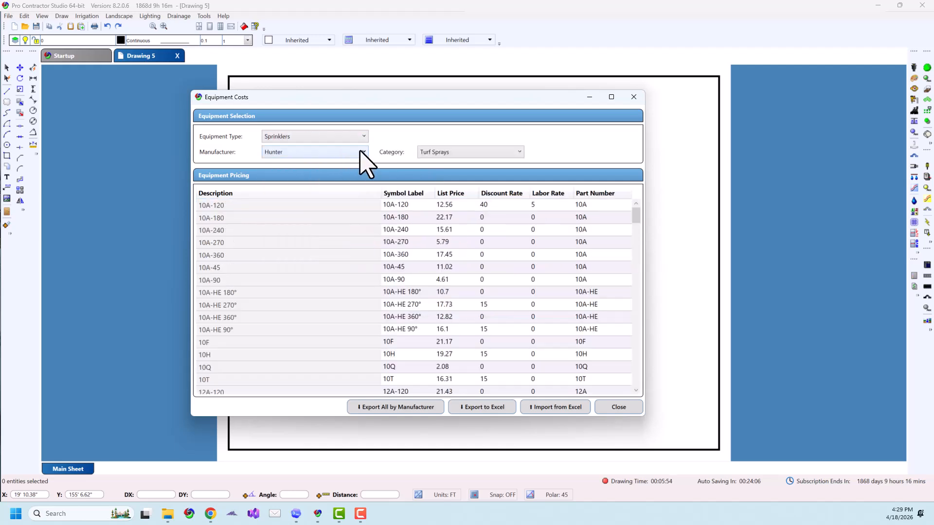
left_click(361, 137)
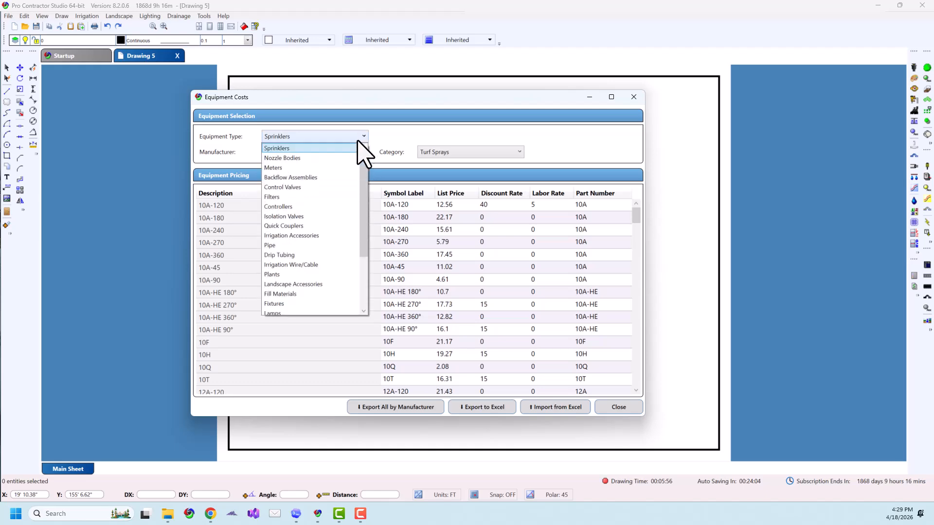
left_click(346, 158)
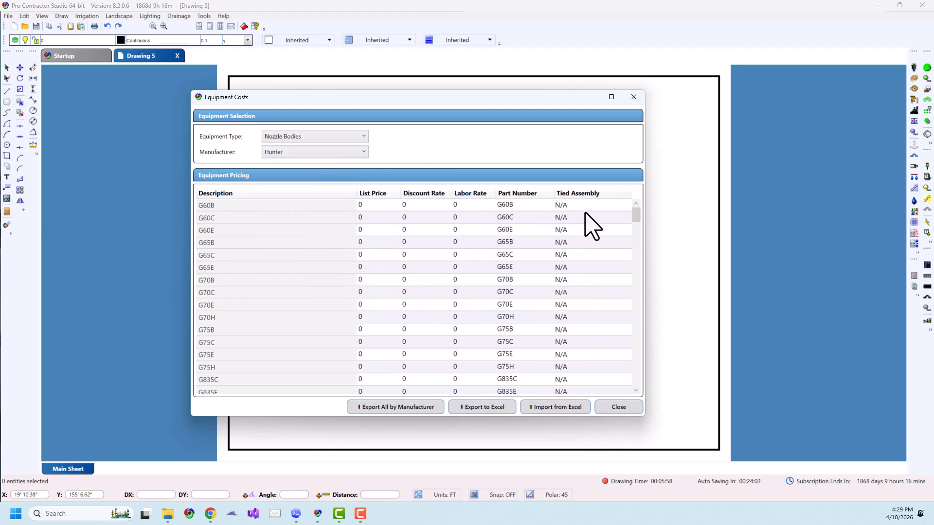